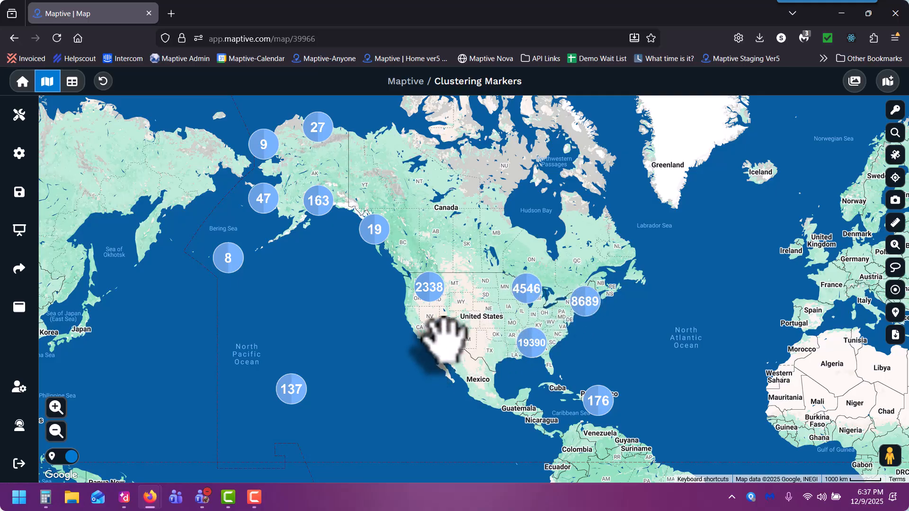
Zoom in and out over the United States to examine how the map's markers cluster at different zoom levels.
scroll(442, 338, up, 3)
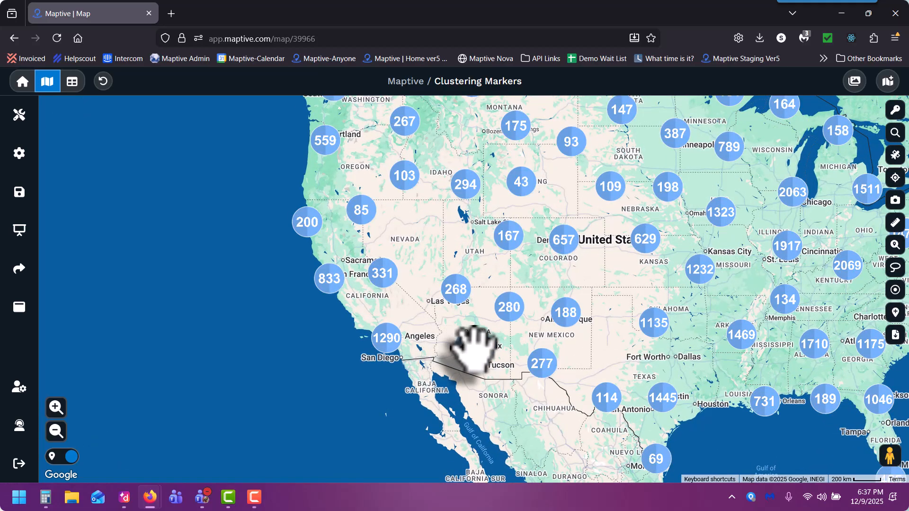
scroll(472, 351, up, 2)
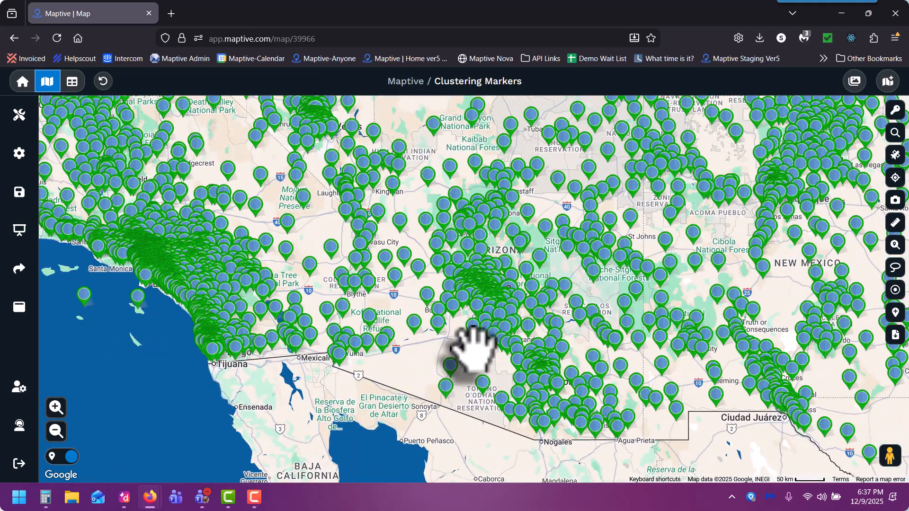
click(65, 431)
click(56, 431)
click(56, 431)
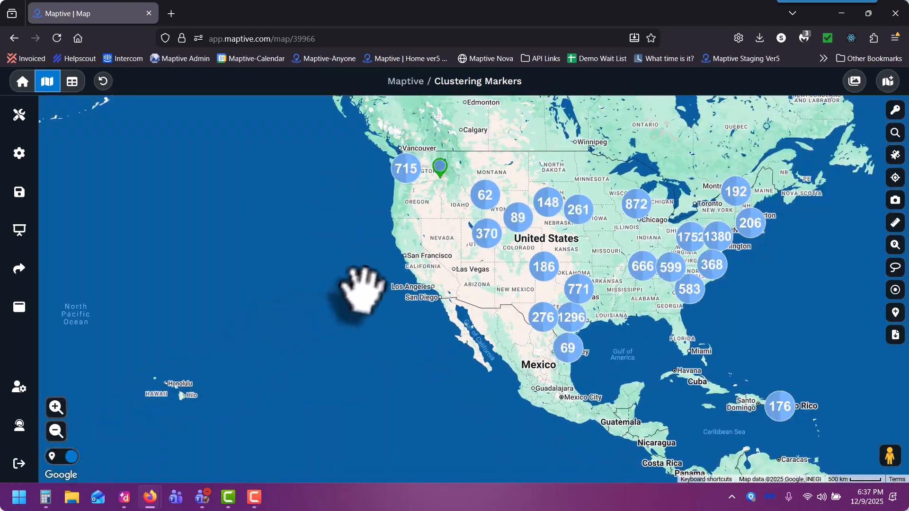
drag(361, 290, 292, 321)
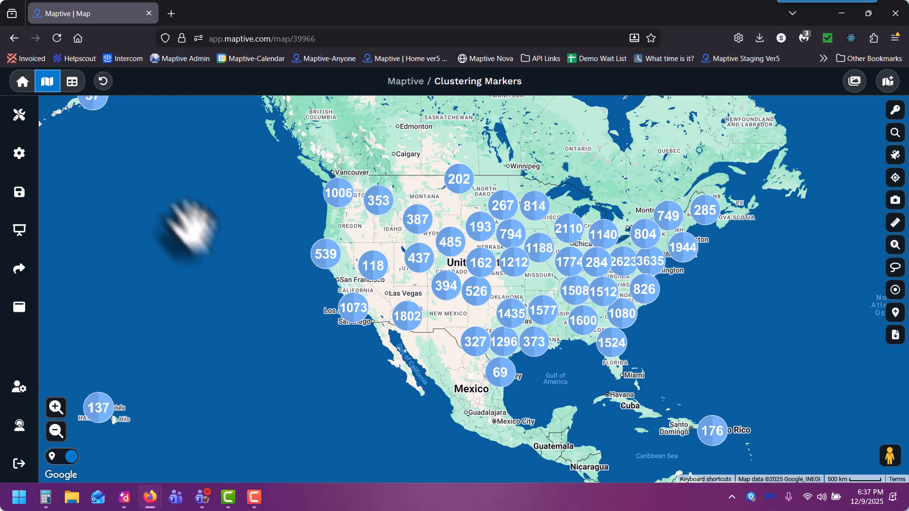
Group the map's pins by the Salesperson column using the Grouping / Colored Pins tool.
click(18, 121)
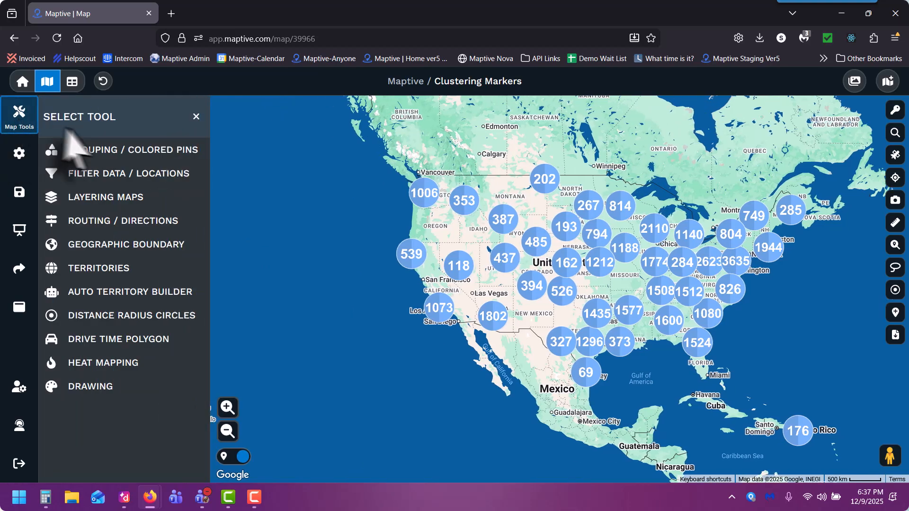
click(114, 150)
click(135, 179)
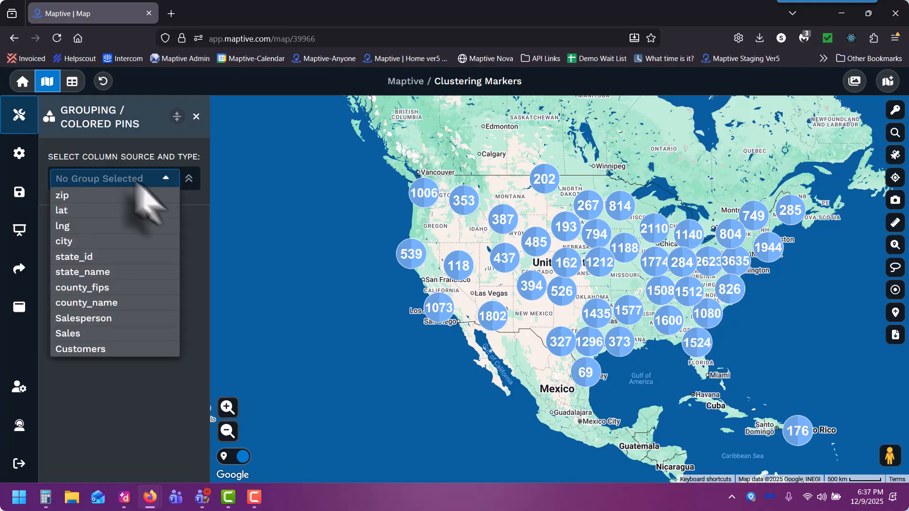
click(162, 323)
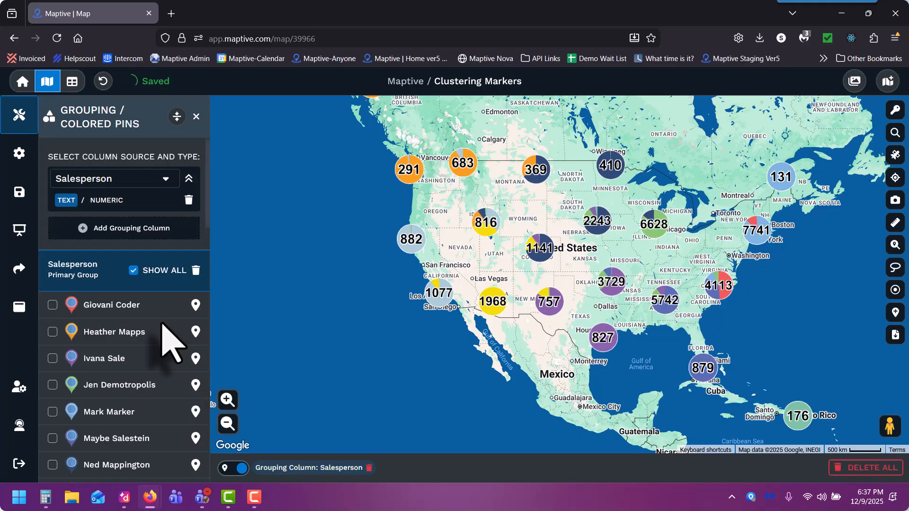
click(197, 118)
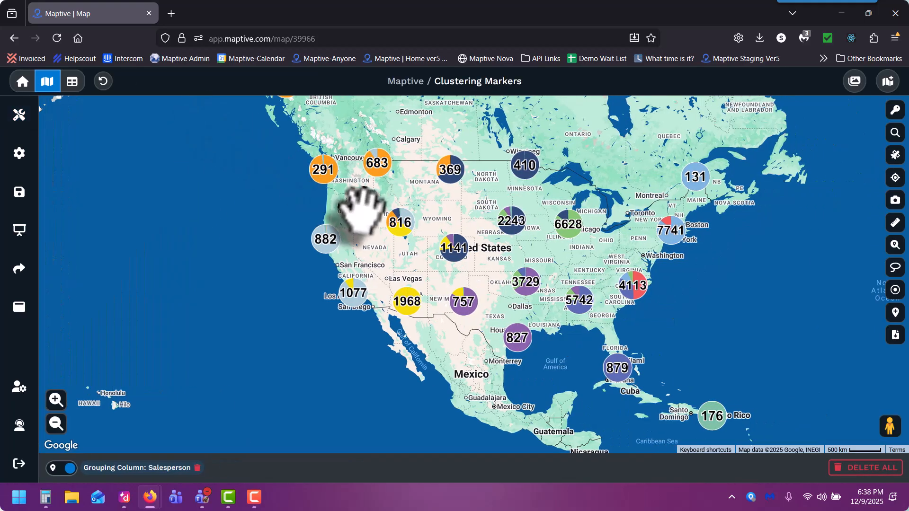
Open the chart metrics of the 816 cluster and view it as a horizontal bar chart and a pie chart.
click(402, 223)
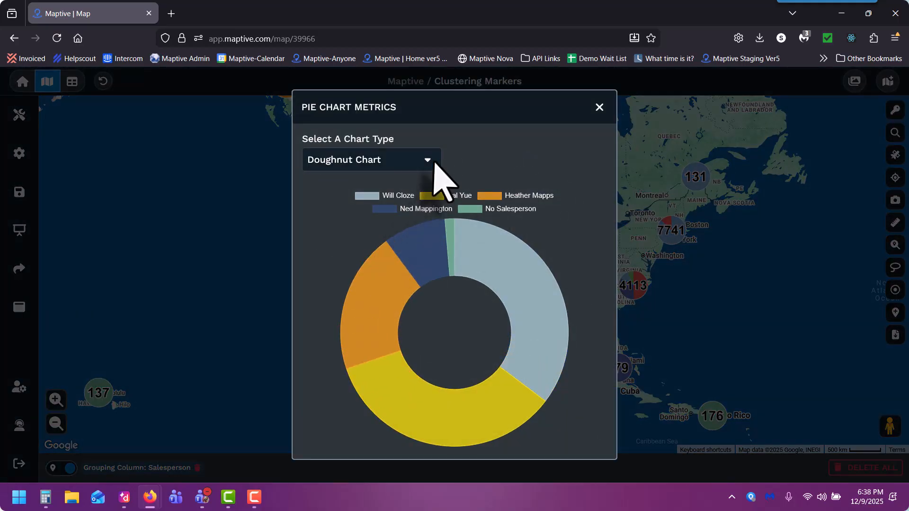
click(429, 159)
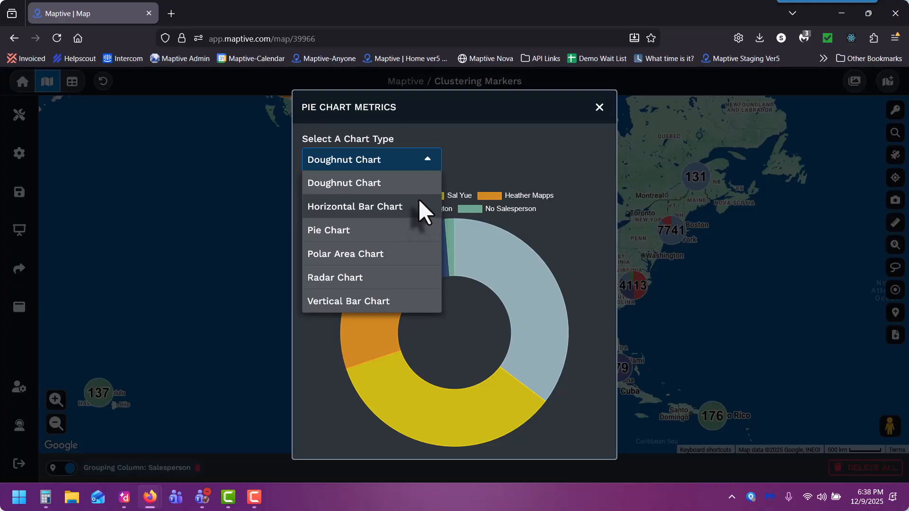
click(419, 204)
click(425, 161)
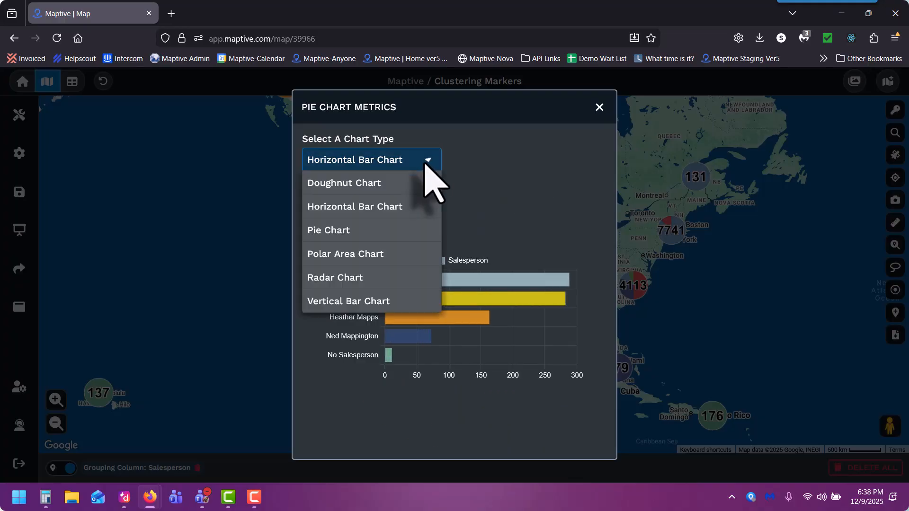
click(412, 233)
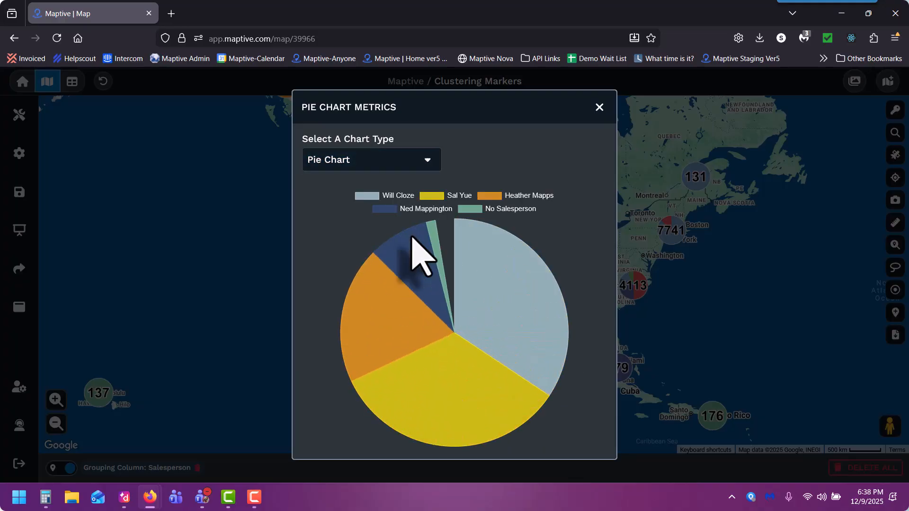
Switch the cluster chart to polar area, radar and finally vertical bar chart, then close it.
click(419, 160)
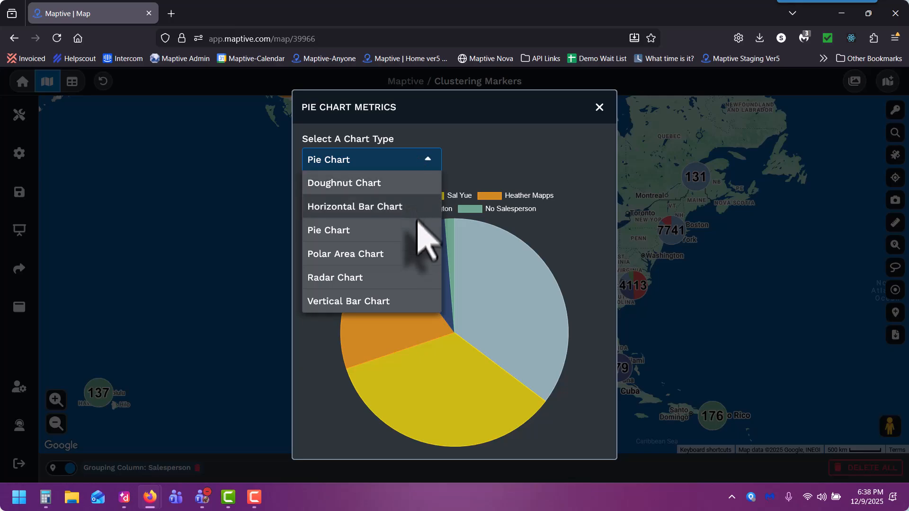
click(416, 263)
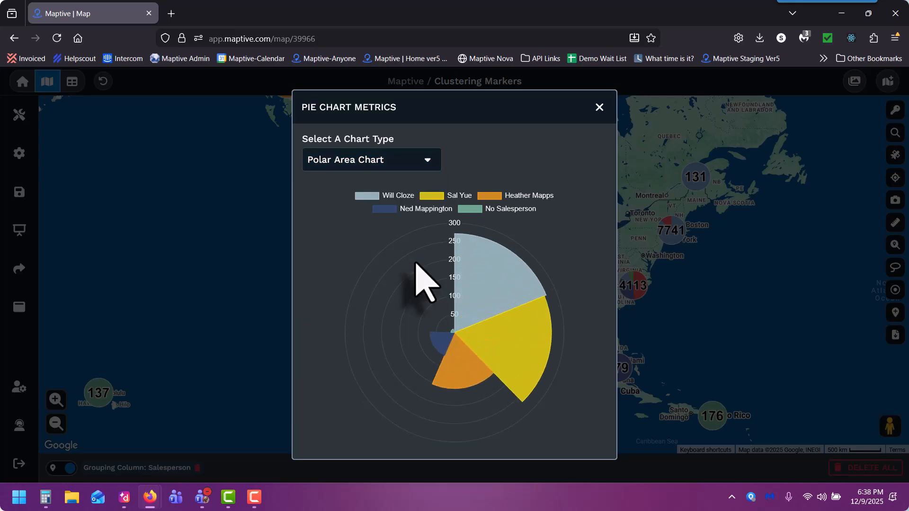
click(425, 157)
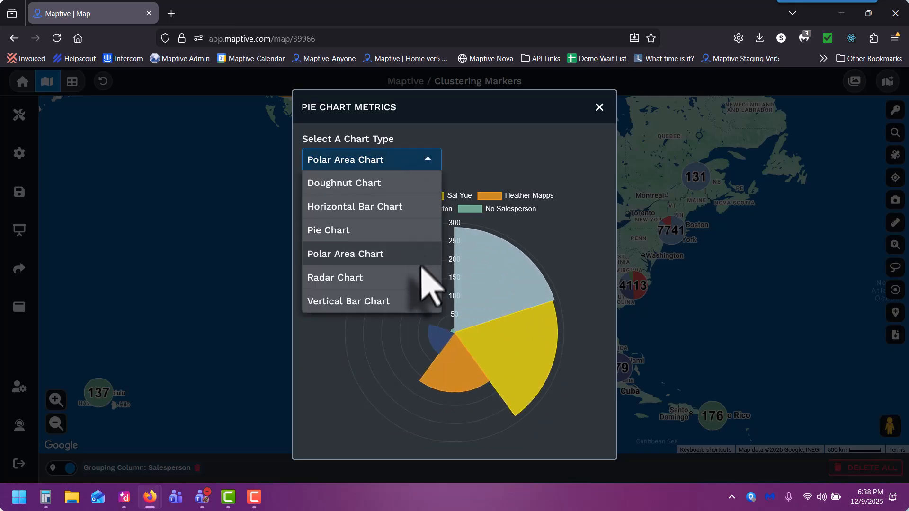
click(423, 278)
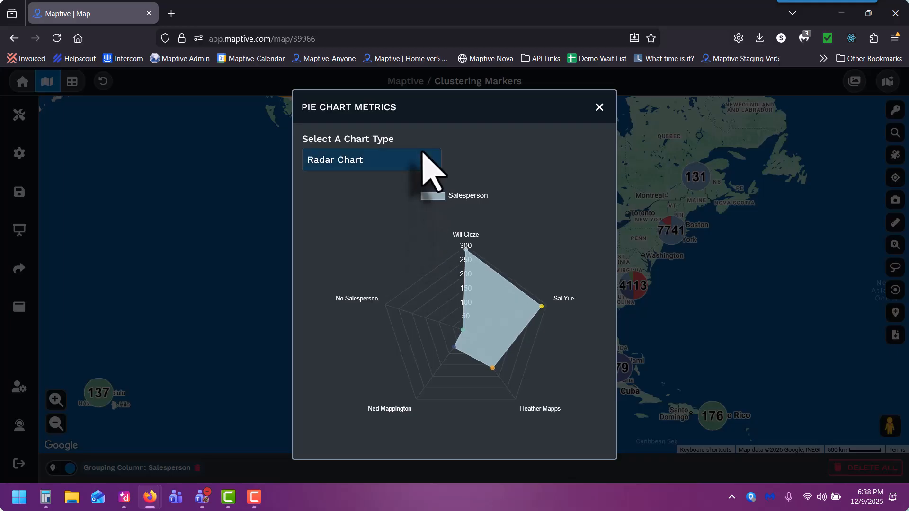
click(426, 161)
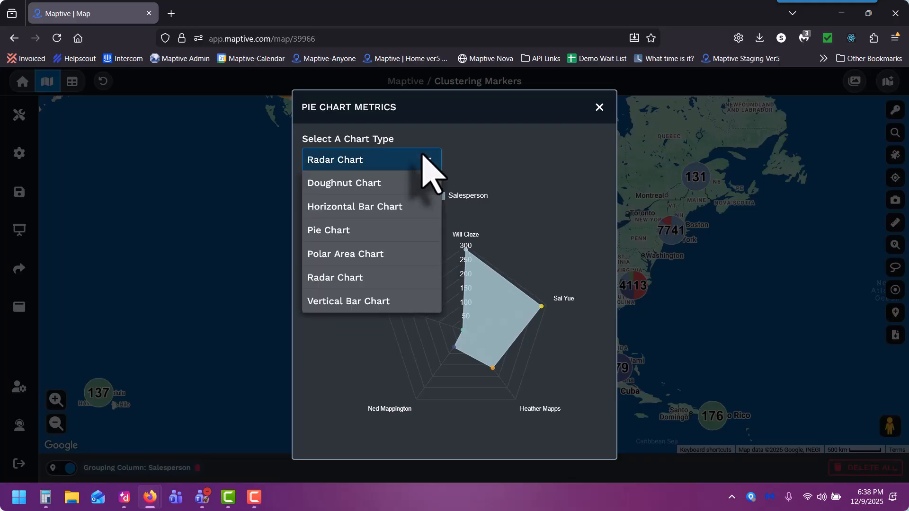
click(426, 302)
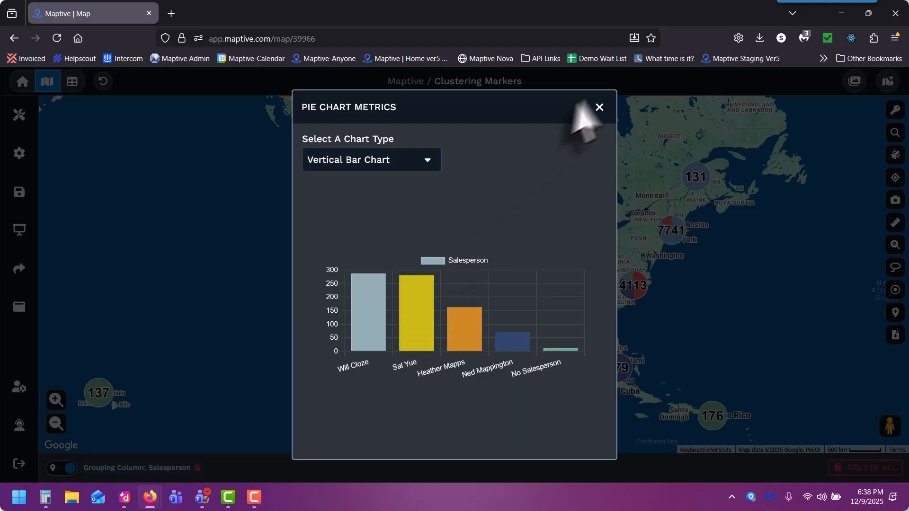
click(600, 107)
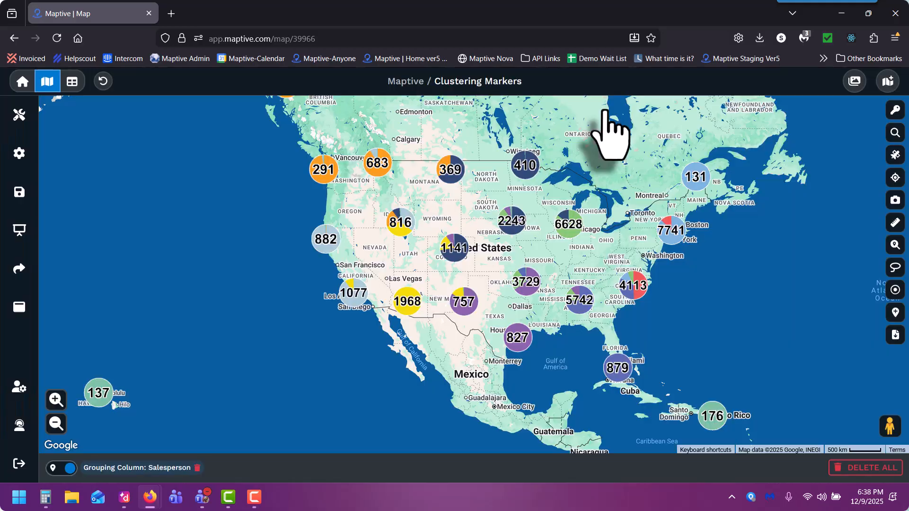
Turn the Uncluster Below option in the map marker settings to OFF.
click(455, 251)
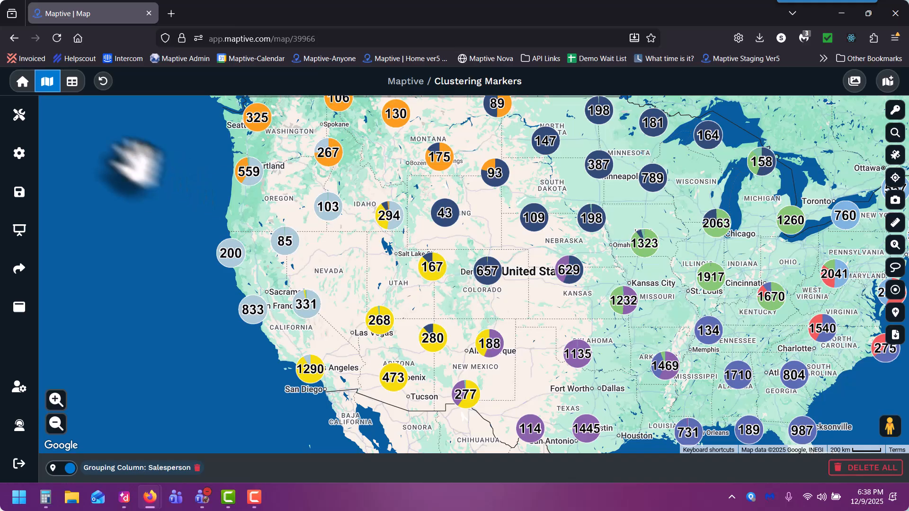
click(26, 161)
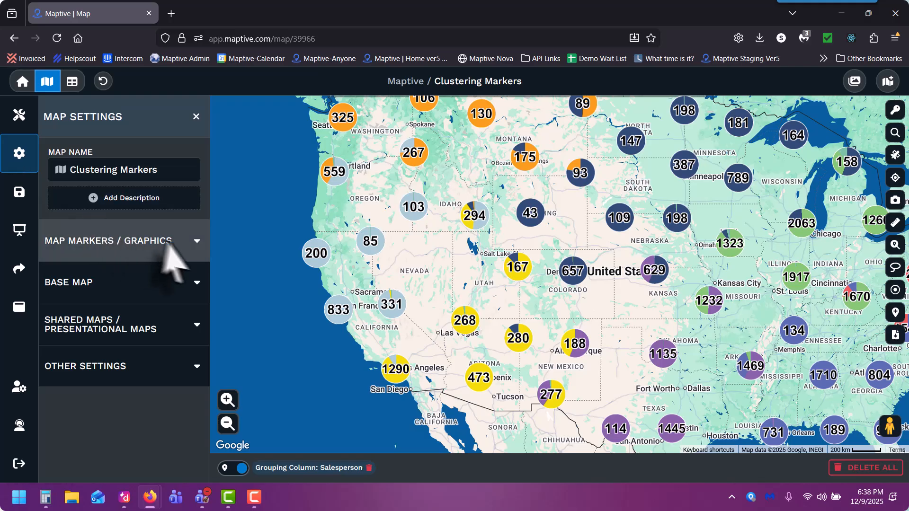
click(192, 247)
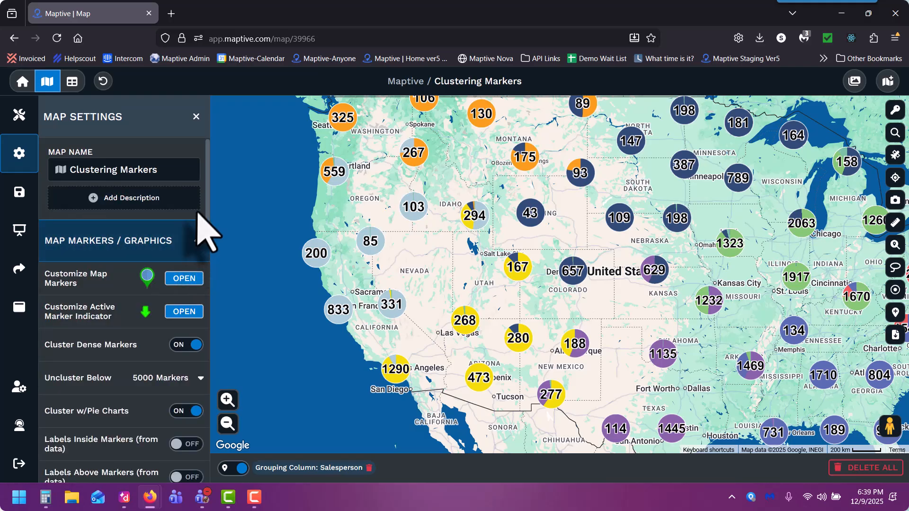
scroll(205, 219, down, 2)
drag(206, 217, 206, 272)
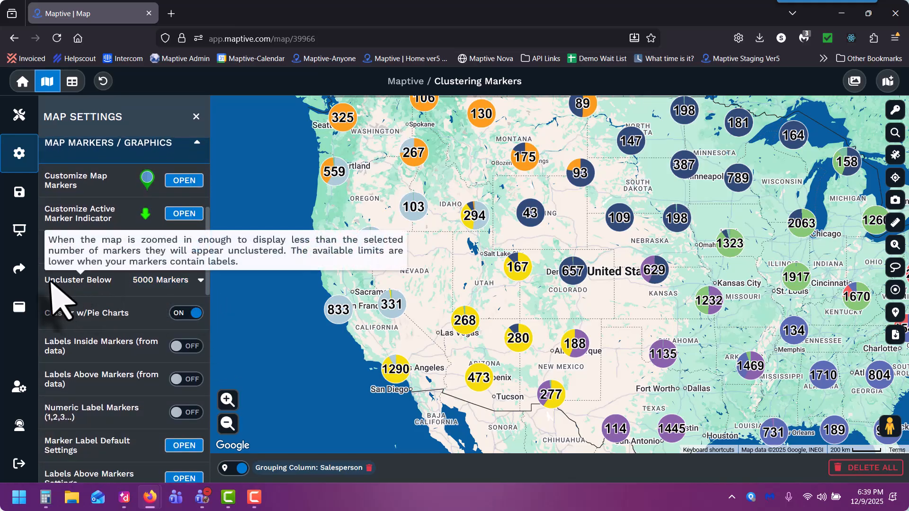
click(201, 283)
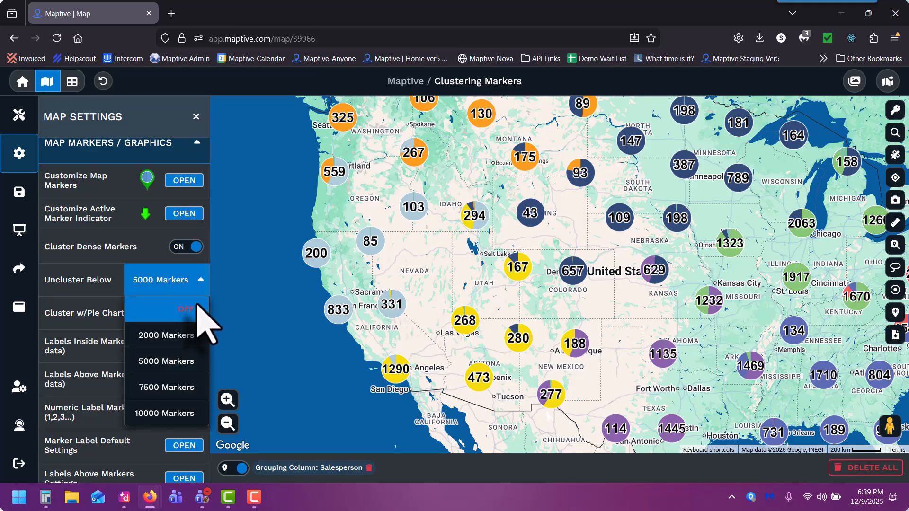
click(199, 310)
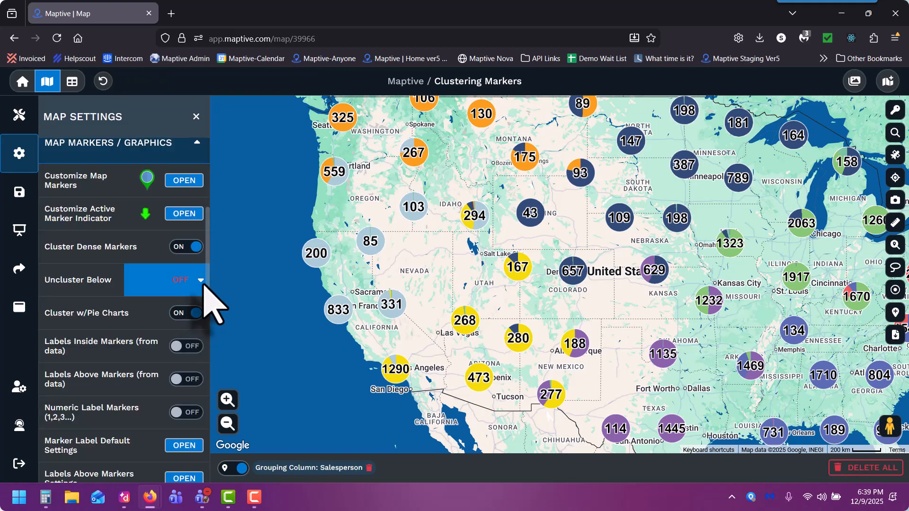
Set Uncluster Below to 2000 Markers while zoomed into the San Francisco Bay Area.
click(391, 308)
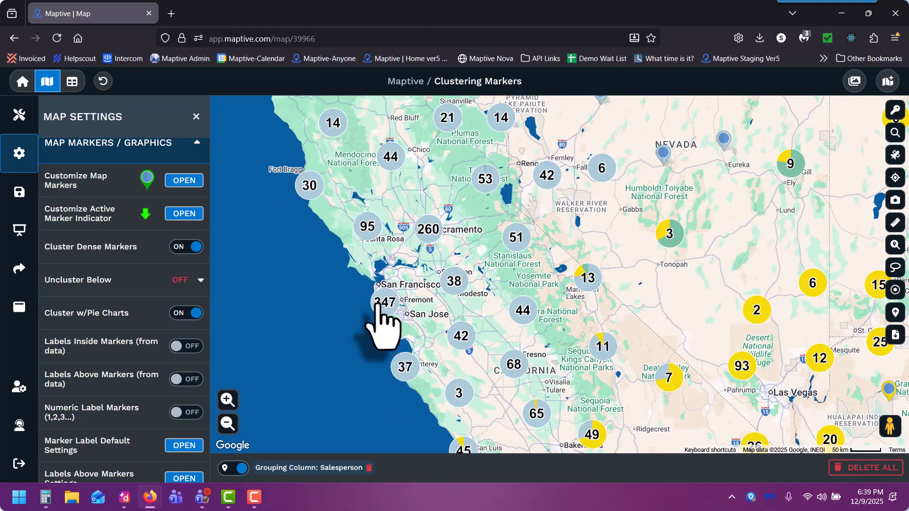
click(378, 303)
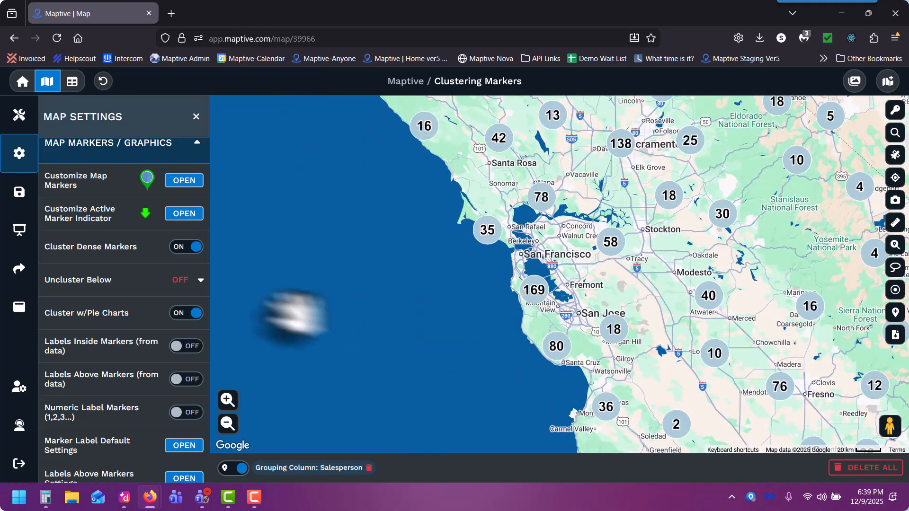
click(197, 284)
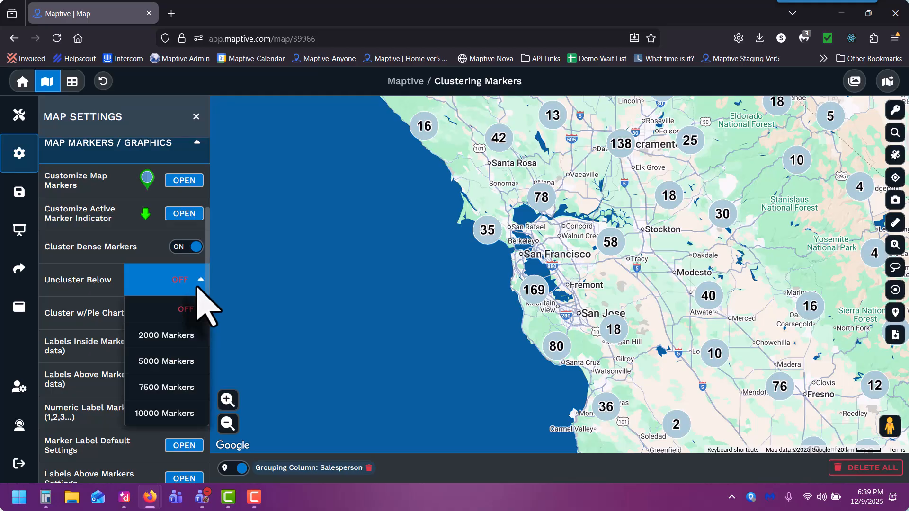
click(191, 335)
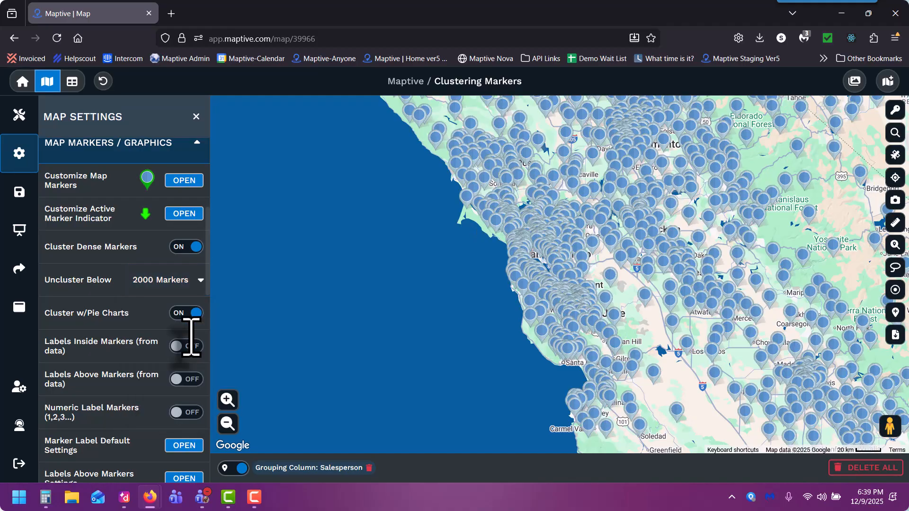
Set Uncluster Below back to 5000 Markers and zoom into southern California.
click(227, 423)
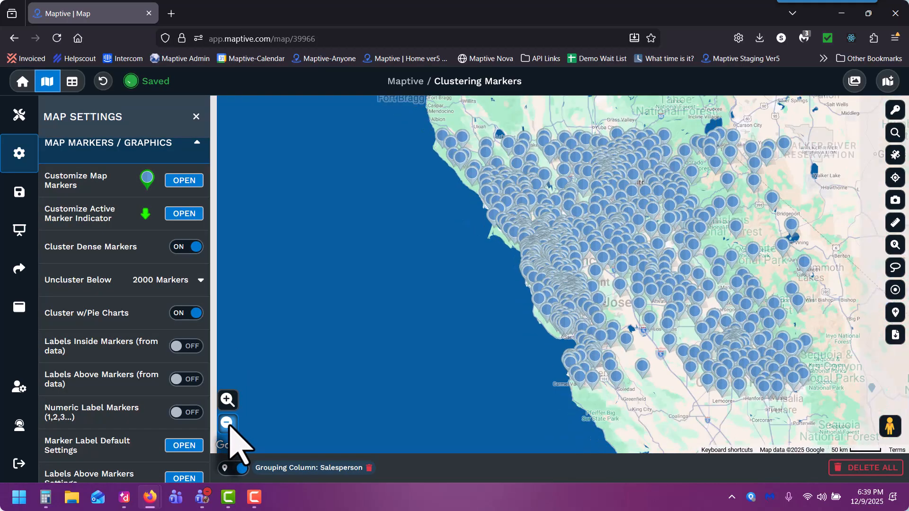
click(227, 423)
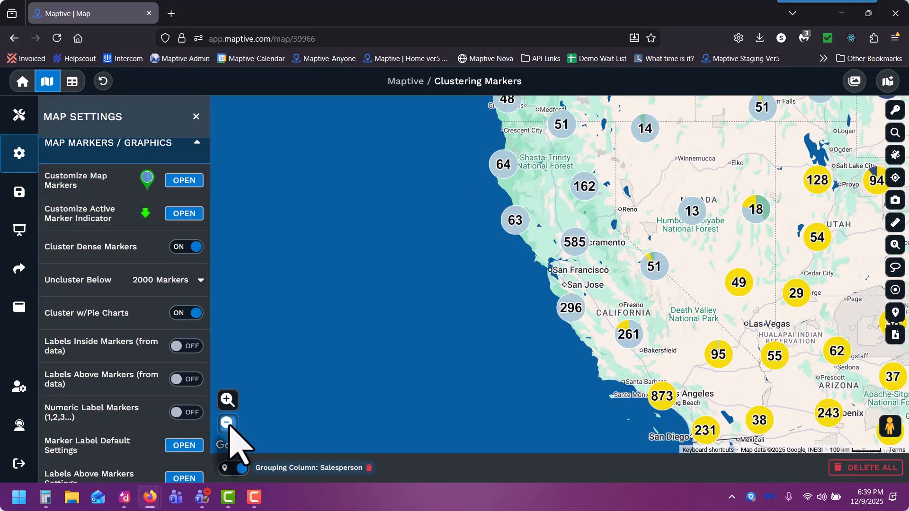
click(228, 423)
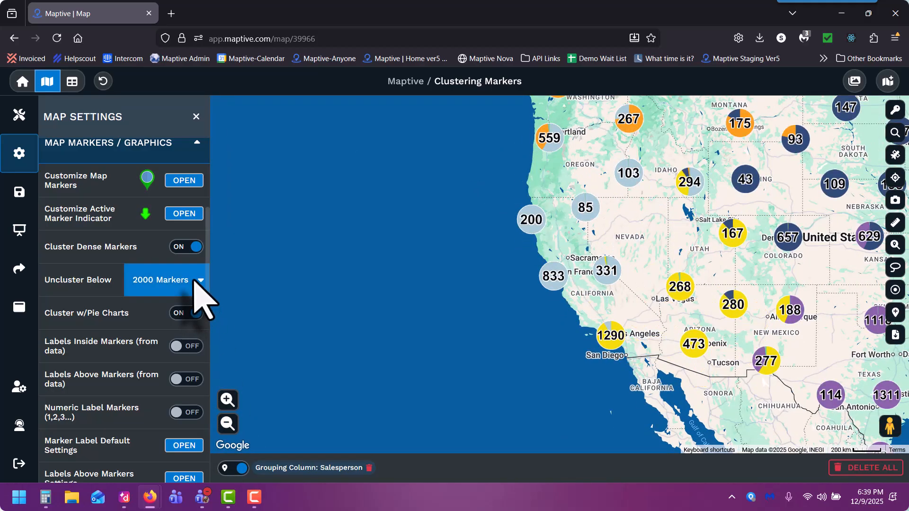
click(193, 280)
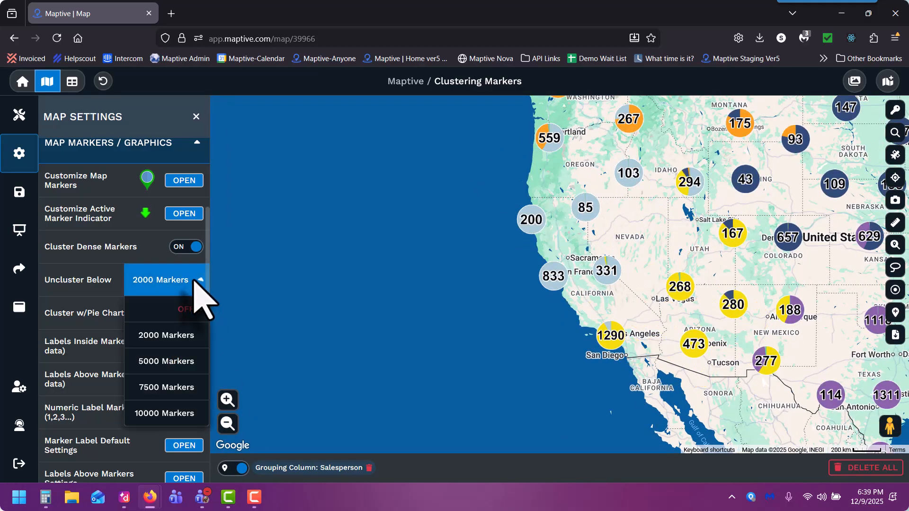
click(186, 361)
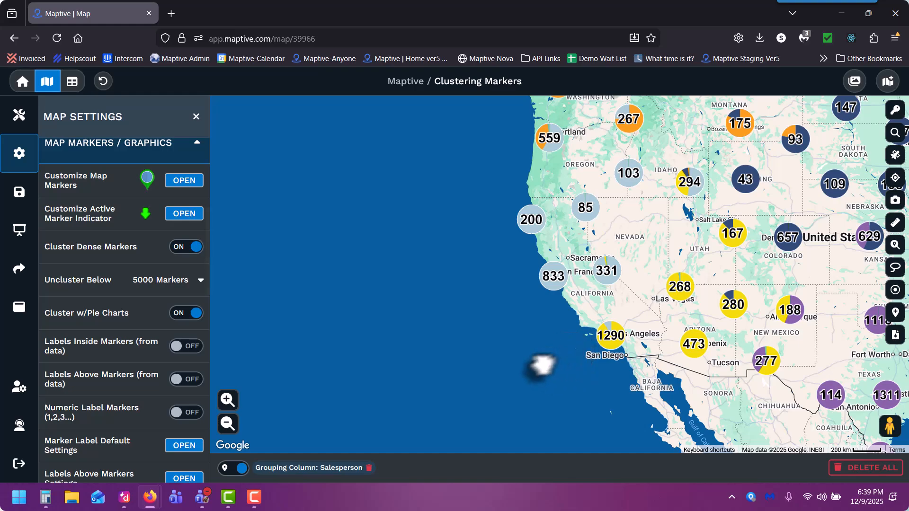
drag(542, 364, 497, 390)
scroll(497, 378, up, 1)
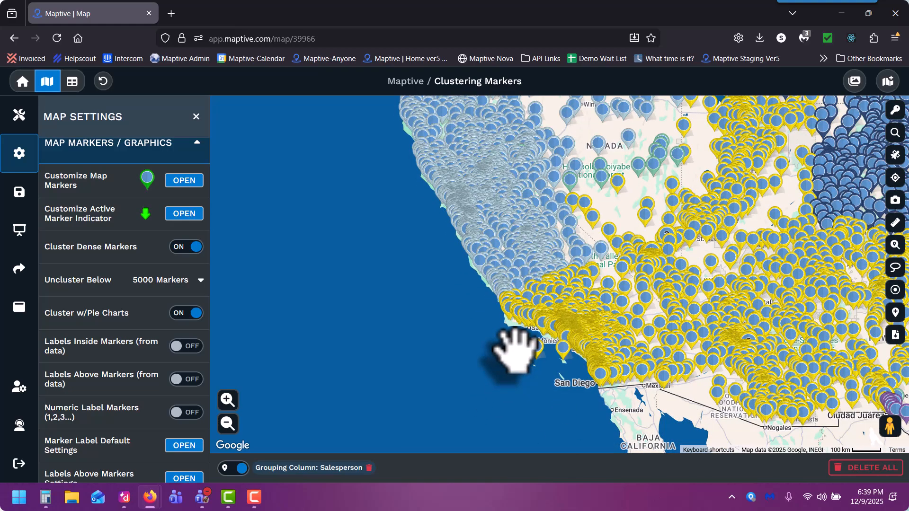
Set Uncluster Below to 10000 Markers and proceed past the performance warning.
click(201, 280)
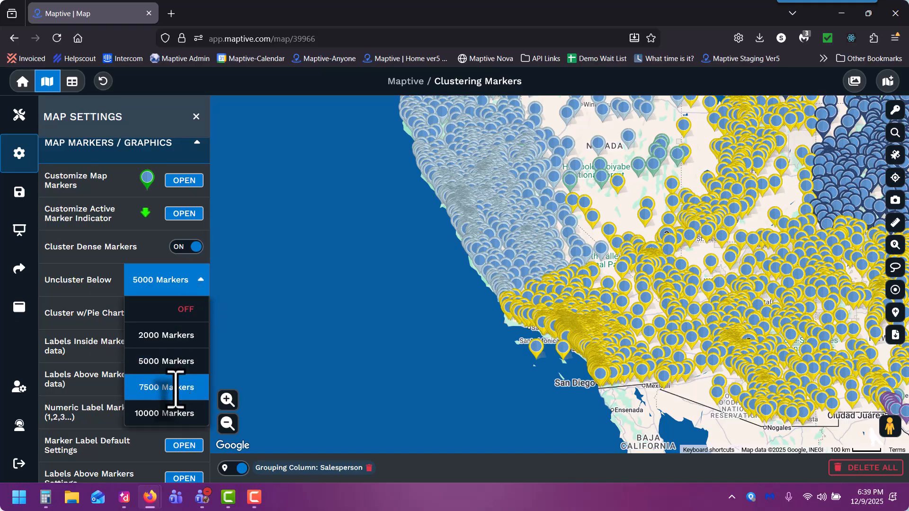
click(173, 412)
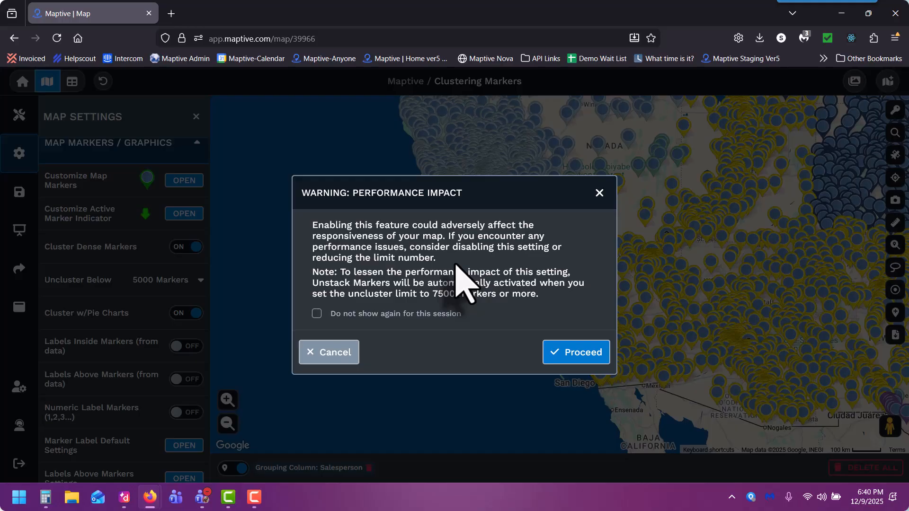
click(568, 359)
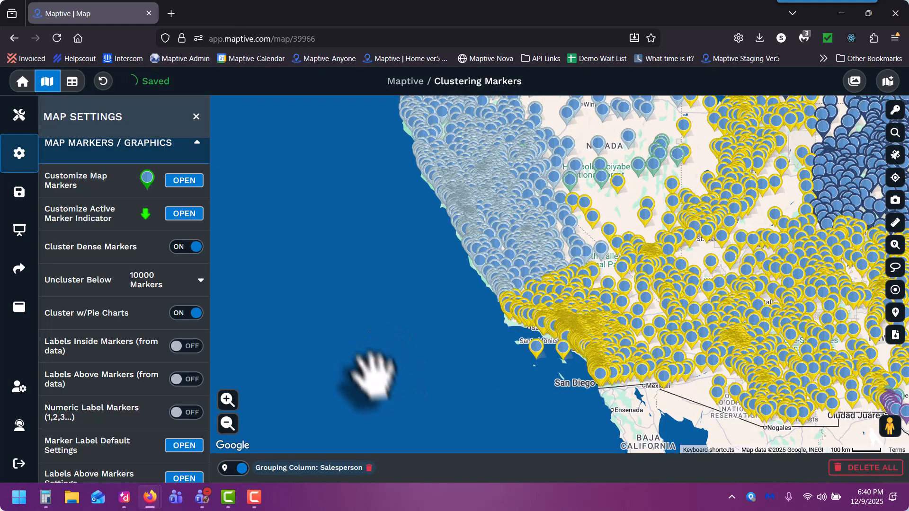
Set Uncluster Below back to 5000 Markers after inspecting the unclustered markers across the western US.
click(228, 424)
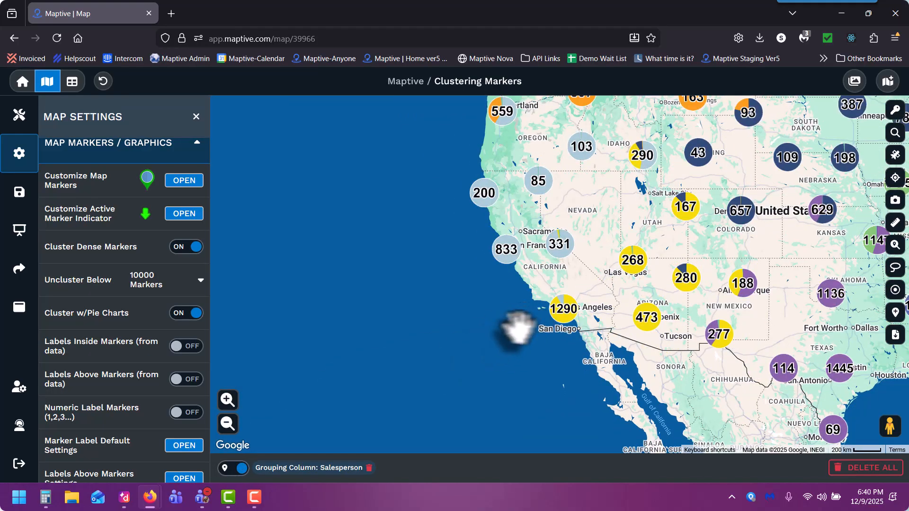
drag(517, 330, 362, 348)
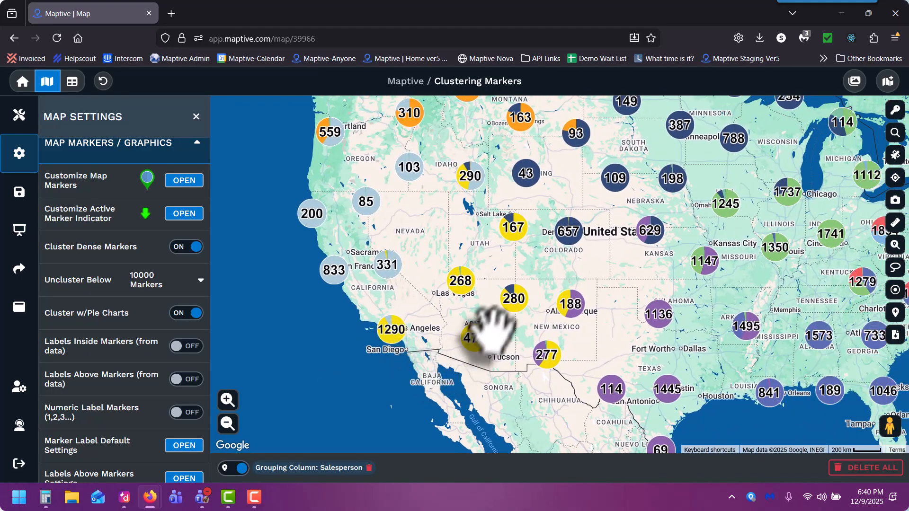
scroll(567, 263, up, 1)
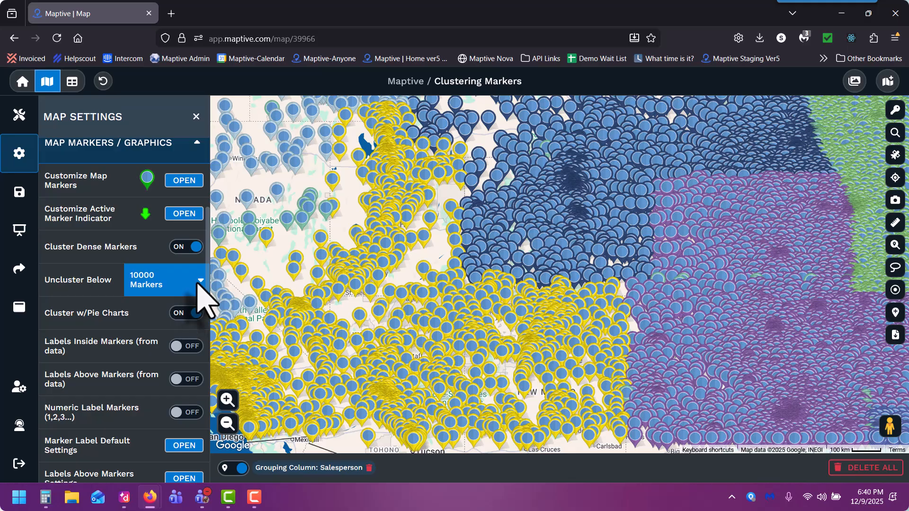
click(197, 284)
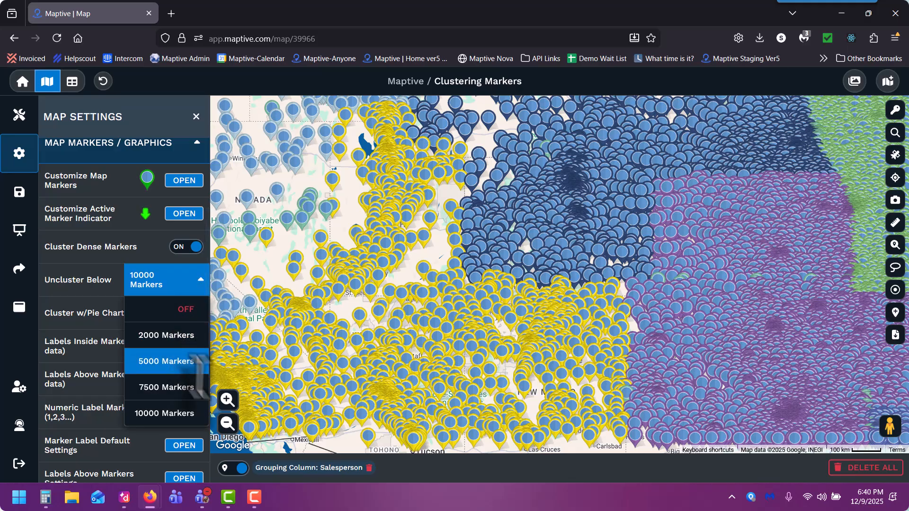
key(Return)
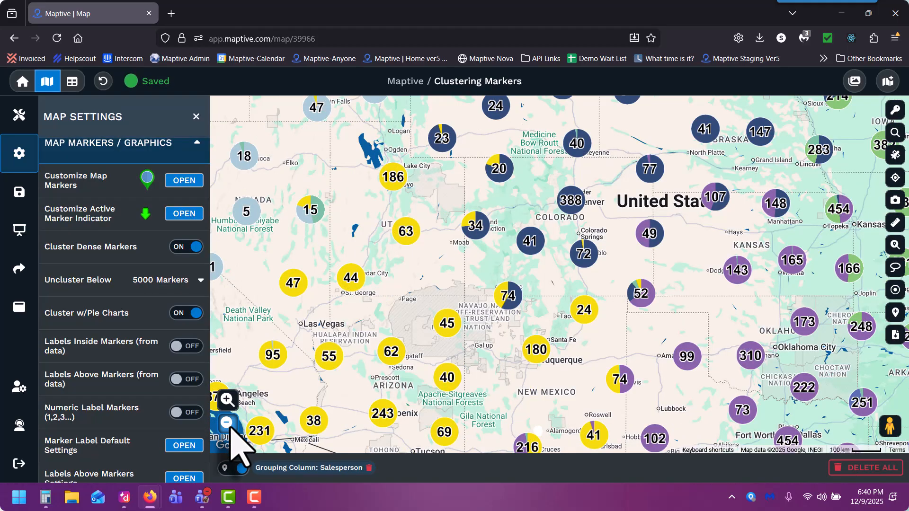
Reload the map page and reopen the Map Markers / Graphics settings to check the Uncluster Below value.
click(229, 426)
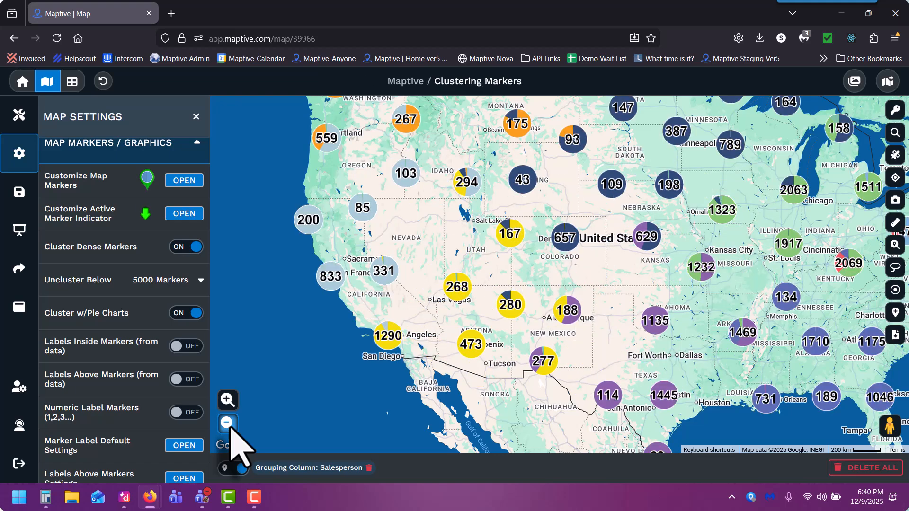
click(57, 38)
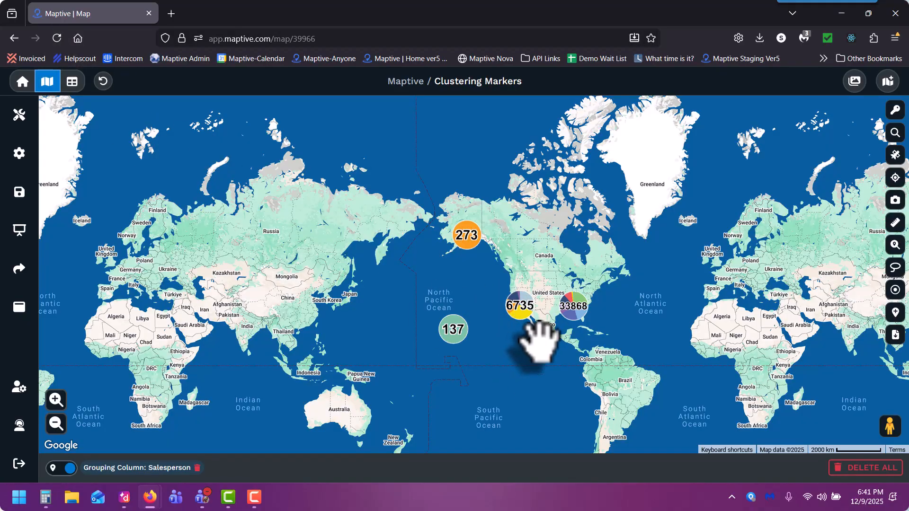
scroll(539, 341, up, 1)
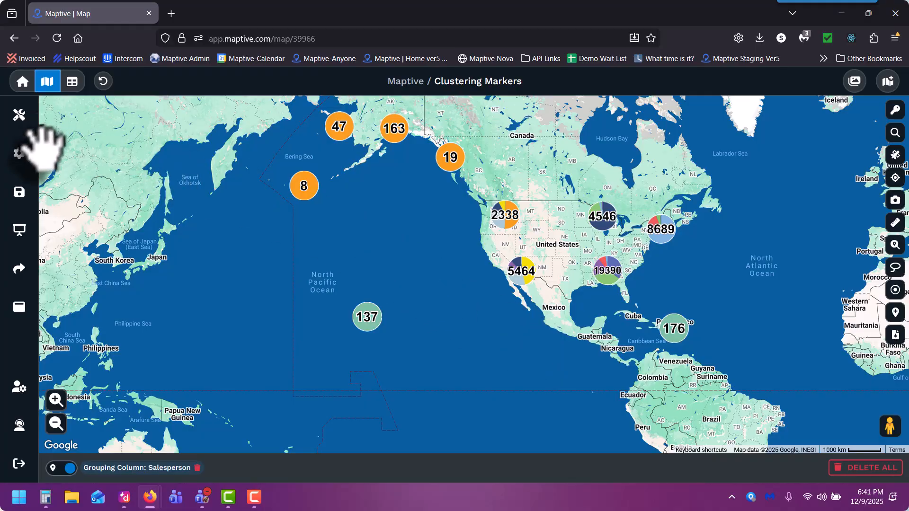
click(21, 169)
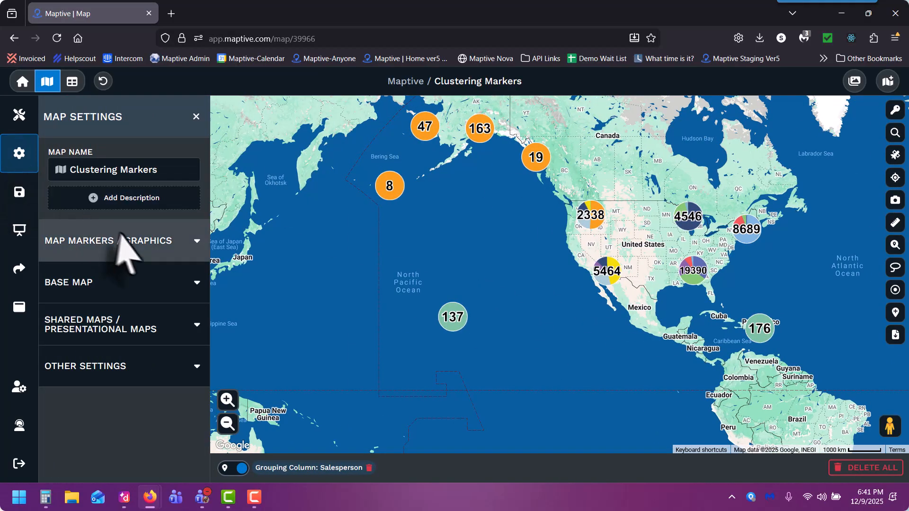
click(138, 241)
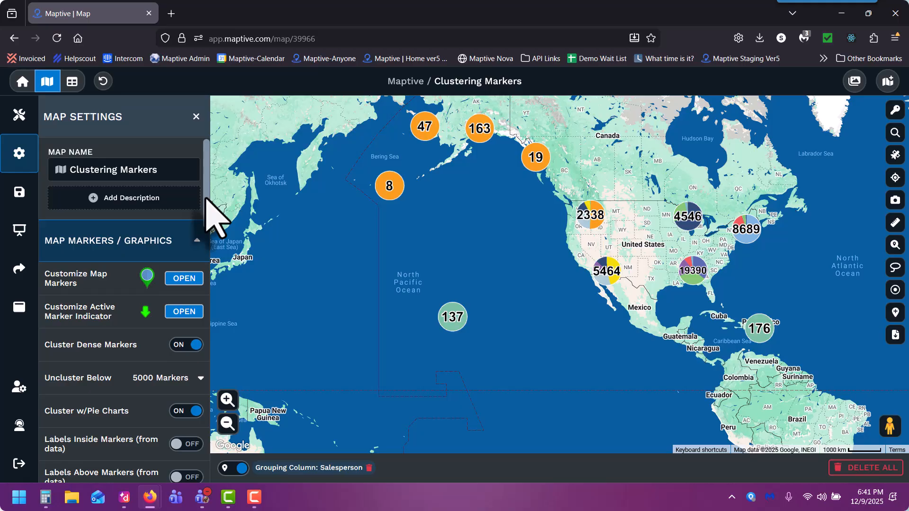
drag(206, 198, 207, 282)
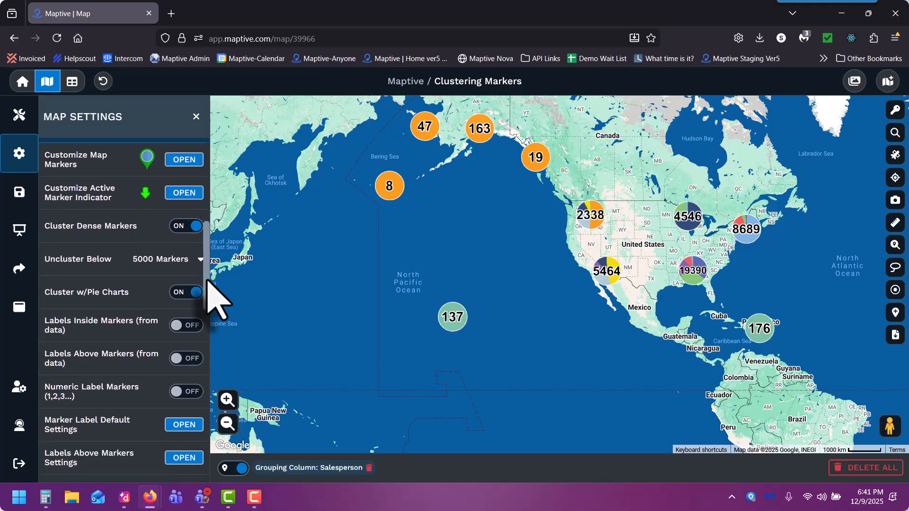